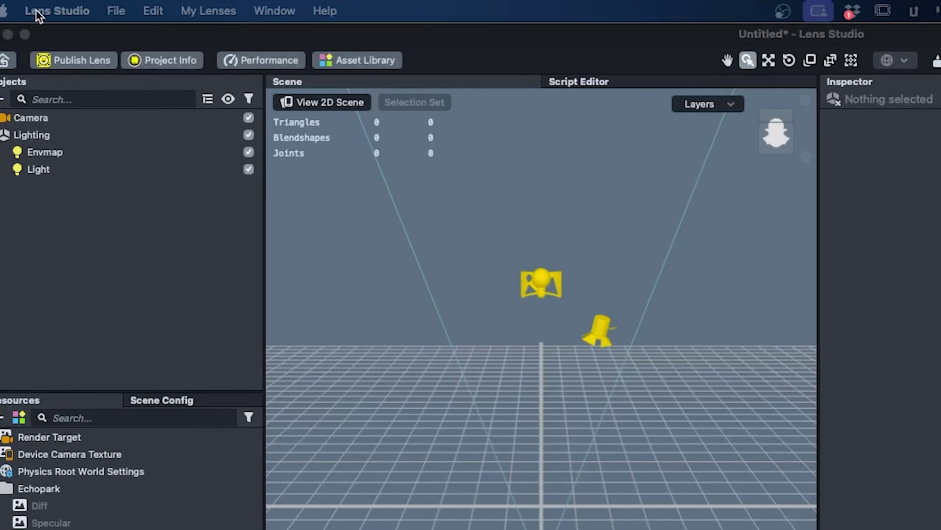
# Import the NeRF model files, Embedder, Sampler and MLController into Resources
pyautogui.click(137, 10)
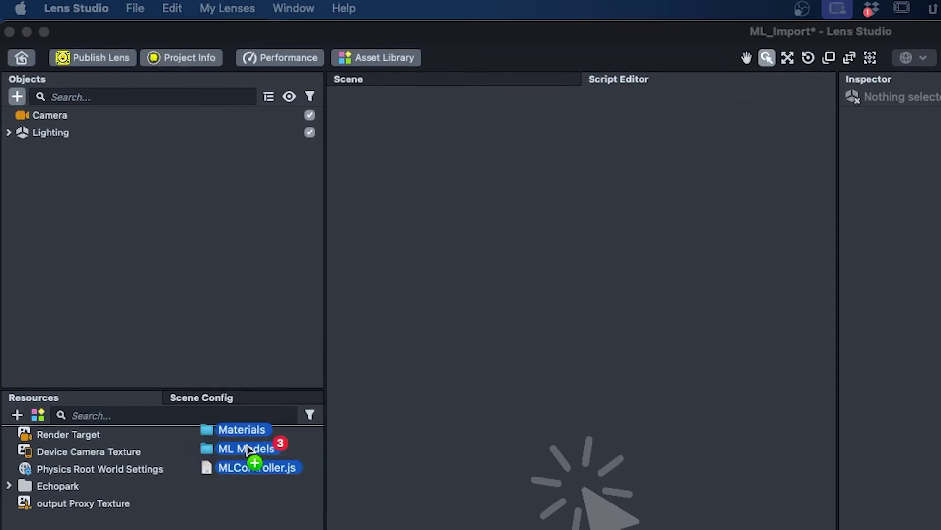
pyautogui.moveTo(250, 445); pyautogui.dragTo(191, 218)
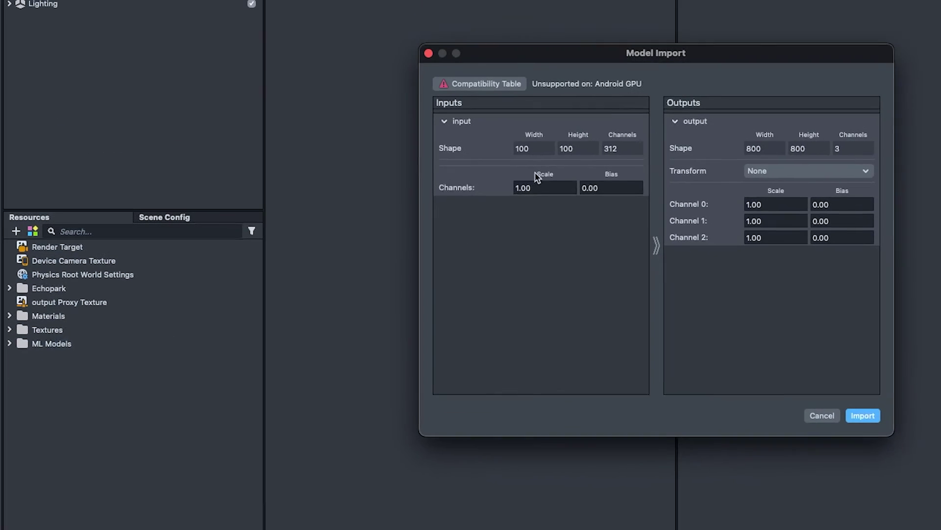
pyautogui.moveTo(681, 61); pyautogui.dragTo(678, 106)
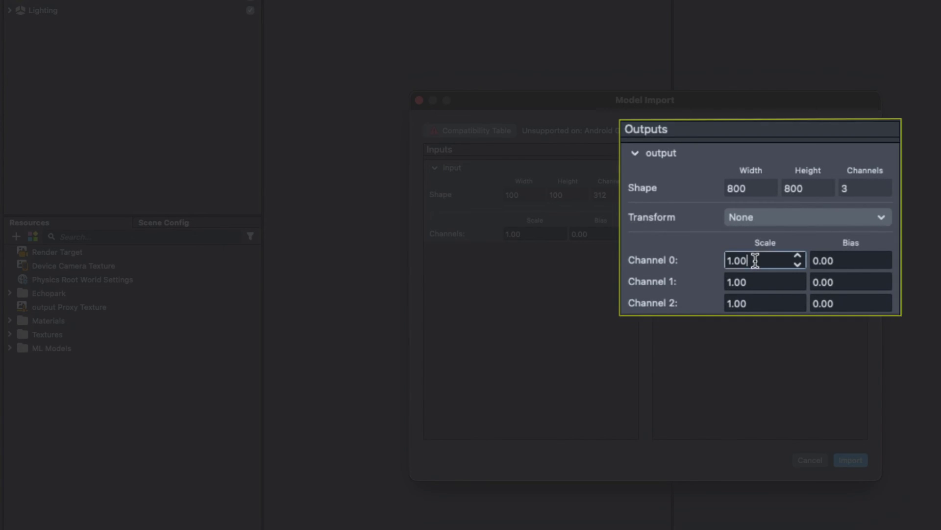
# Set Outputs Channel 0, 1 and 2 Scale to 255 and import the models
pyautogui.click(784, 250)
pyautogui.write('255')
pyautogui.click(765, 283)
pyautogui.write('255')
pyautogui.click(767, 302)
pyautogui.write('255')
pyautogui.press('Return')
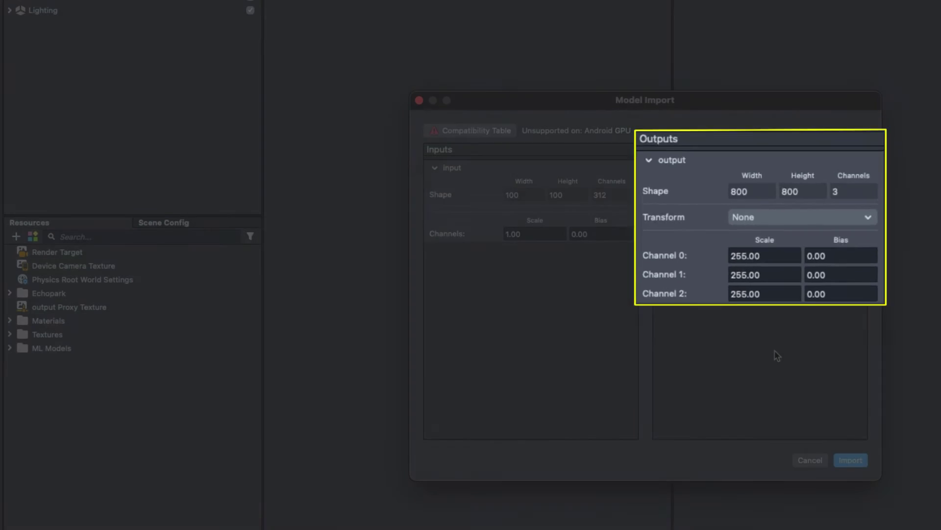
pyautogui.click(850, 460)
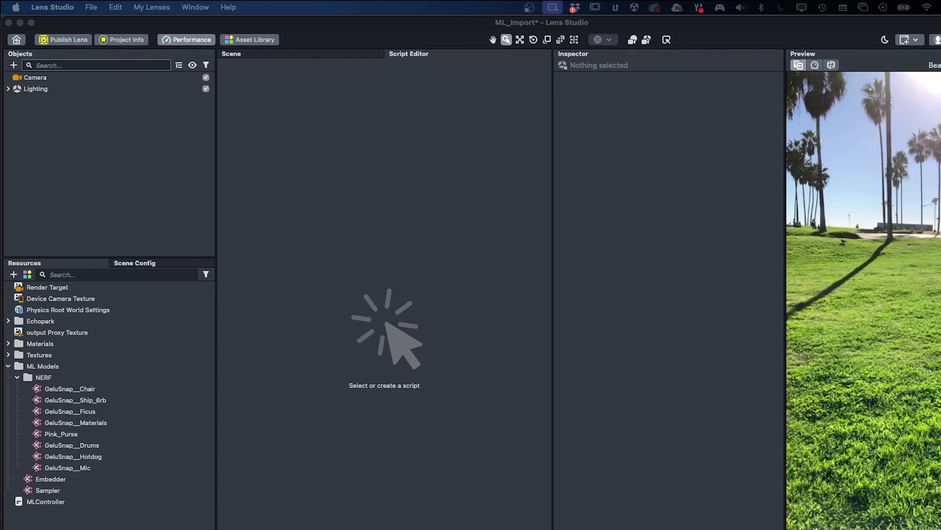
# Add the GeluSnap__Chair model as an object named Chair under the Camera
pyautogui.click(77, 389)
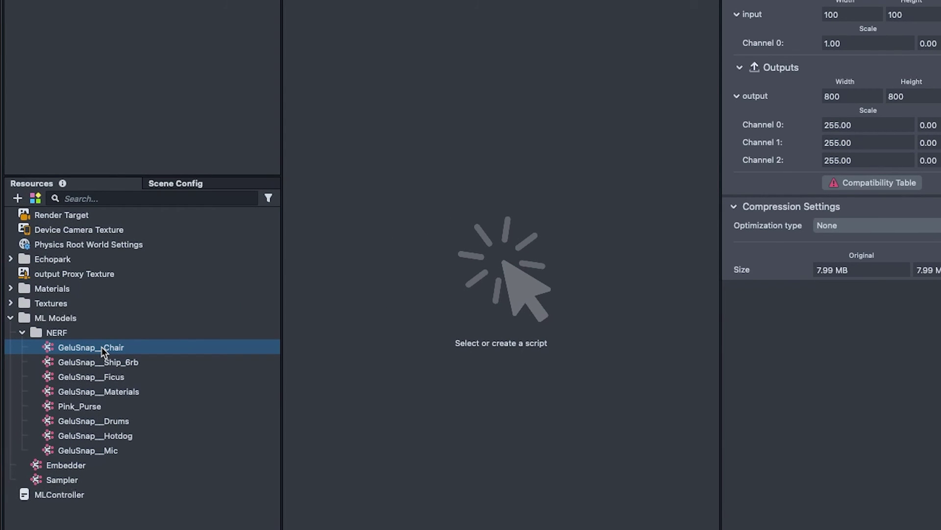
pyautogui.moveTo(102, 346); pyautogui.dragTo(99, 221)
pyautogui.rightClick(109, 88)
pyautogui.click(141, 131)
pyautogui.write('Chair')
pyautogui.press('Return')
pyautogui.moveTo(54, 87); pyautogui.dragTo(71, 64)
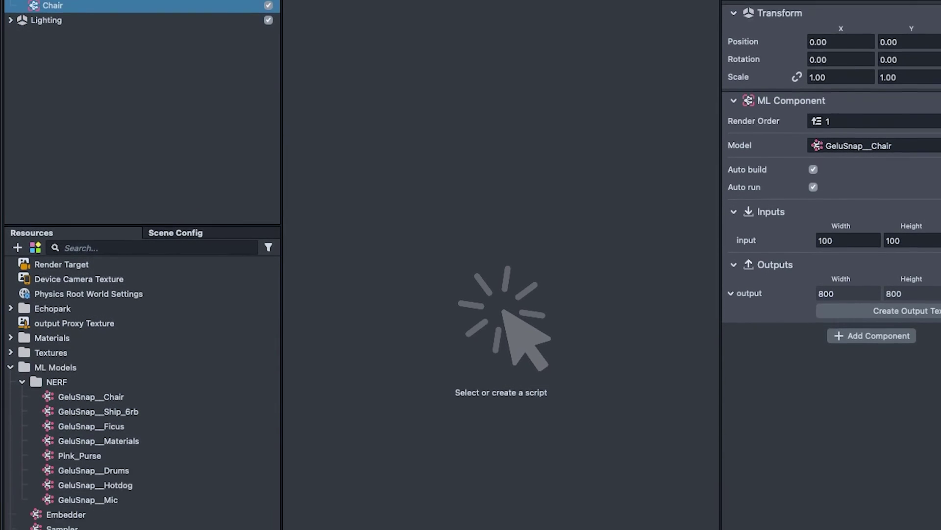
# Add the Embedder model as an object named Embedder under the Camera
pyautogui.click(54, 439)
pyautogui.moveTo(54, 444); pyautogui.dragTo(65, 0)
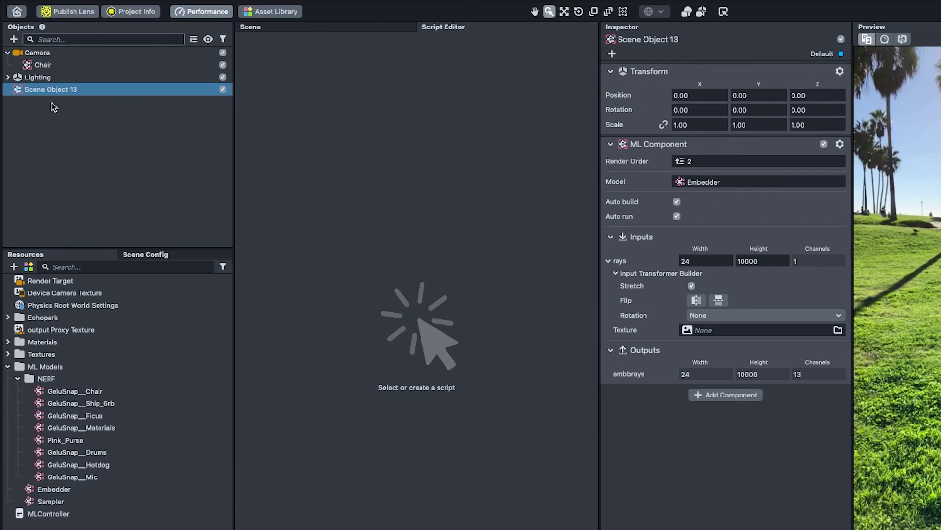
pyautogui.rightClick(65, 86)
pyautogui.click(116, 133)
pyautogui.write('Embedder')
pyautogui.press('Return')
pyautogui.moveTo(63, 89); pyautogui.dragTo(57, 52)
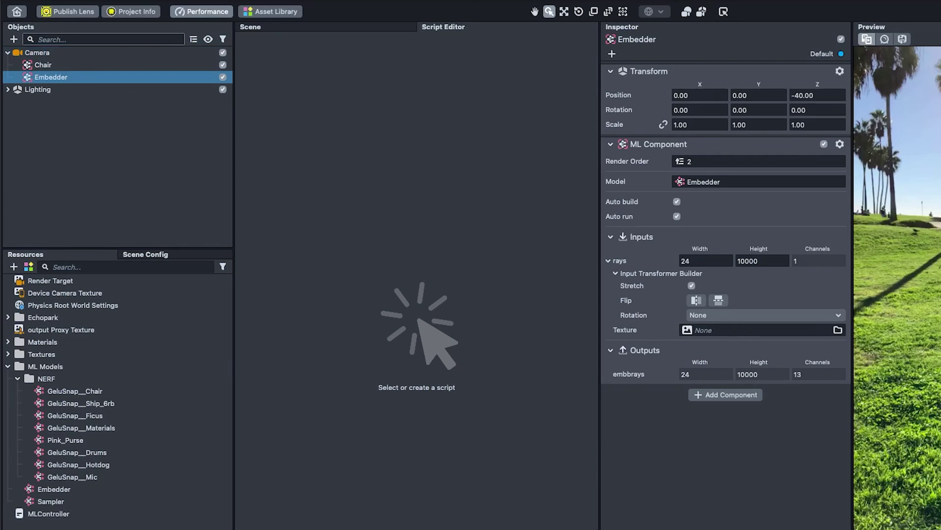
# Add the Sampler model as an object named Sampler under the Camera
pyautogui.moveTo(46, 501); pyautogui.dragTo(53, 183)
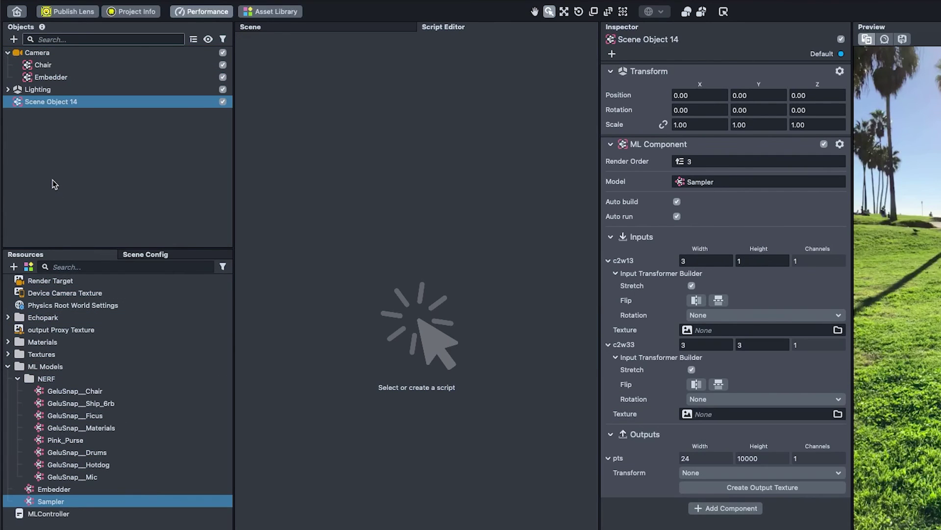
pyautogui.rightClick(61, 103)
pyautogui.click(104, 143)
pyautogui.write('S')
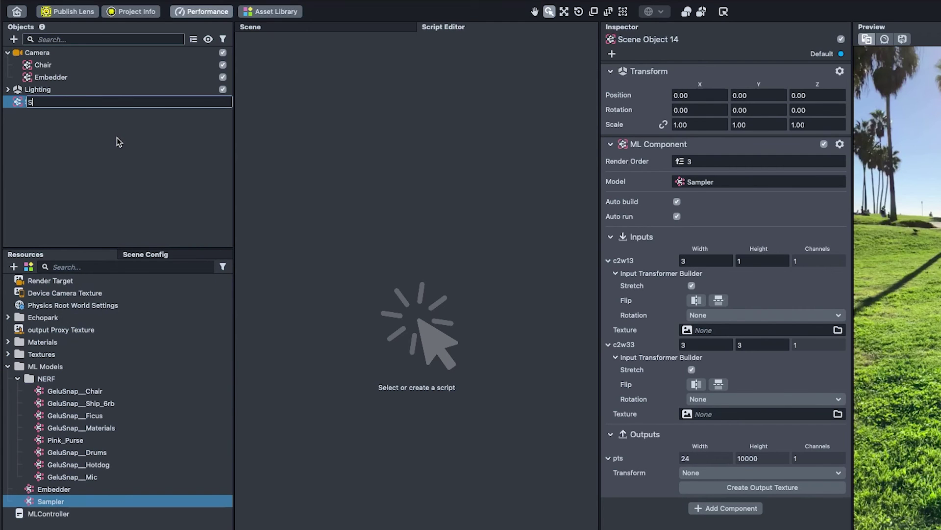
pyautogui.write('ampler')
pyautogui.press('Return')
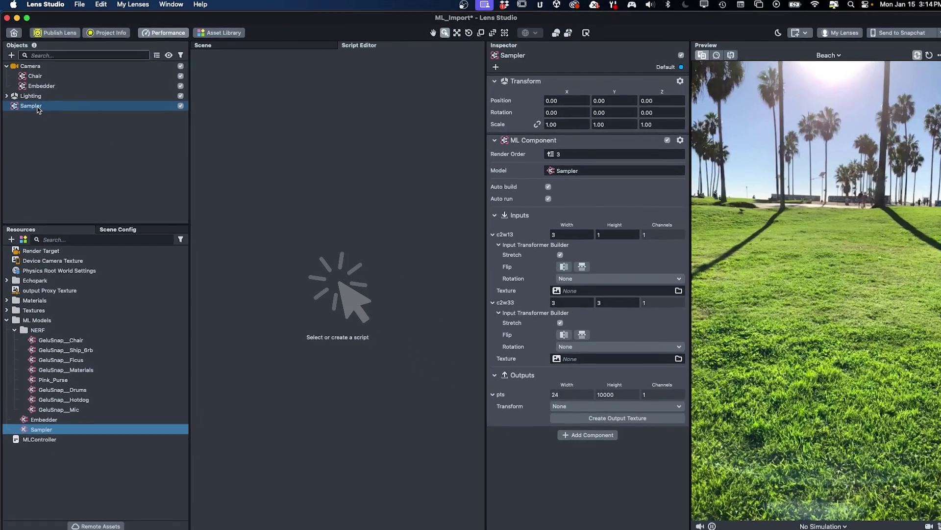
pyautogui.moveTo(38, 110); pyautogui.dragTo(46, 68)
pyautogui.click(62, 155)
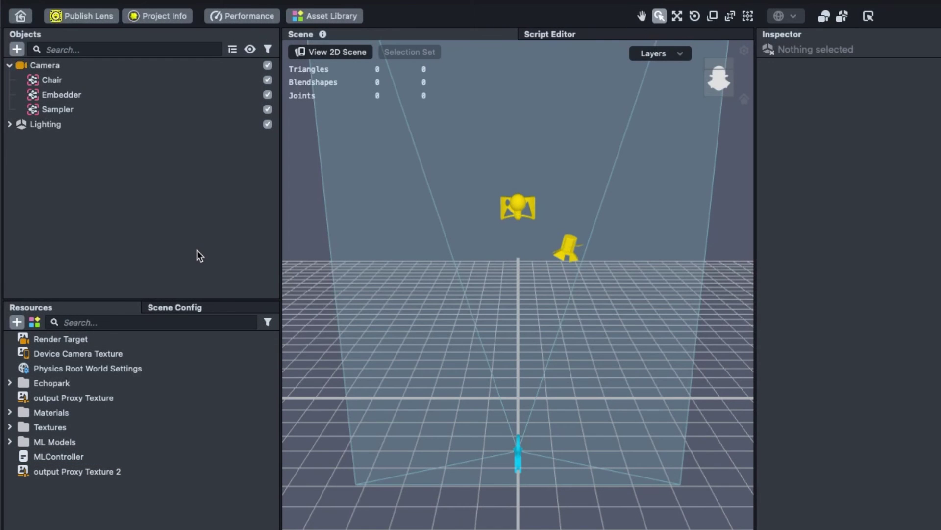
pyautogui.click(55, 458)
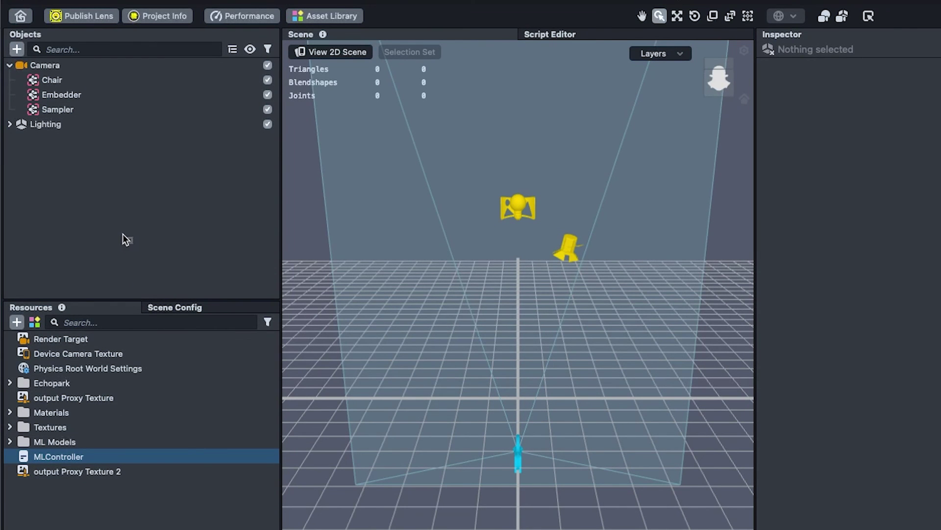
# Add the MLController script to the scene as an object named MLController
pyautogui.moveTo(126, 236); pyautogui.dragTo(122, 231)
pyautogui.doubleClick(73, 138)
pyautogui.write('MLController')
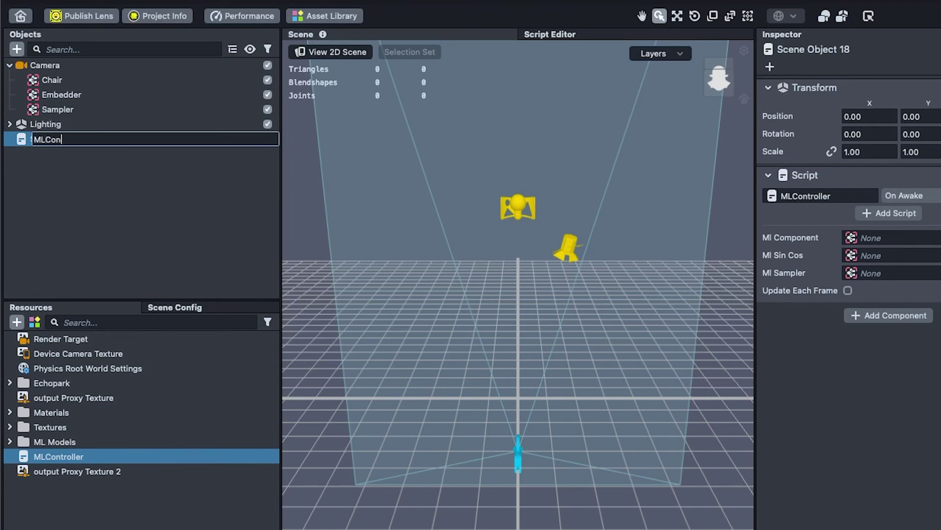
pyautogui.press('Return')
# Link Chair to the script's Ml Component and Embedder to Ml Sin Cos
pyautogui.moveTo(59, 81); pyautogui.dragTo(910, 245)
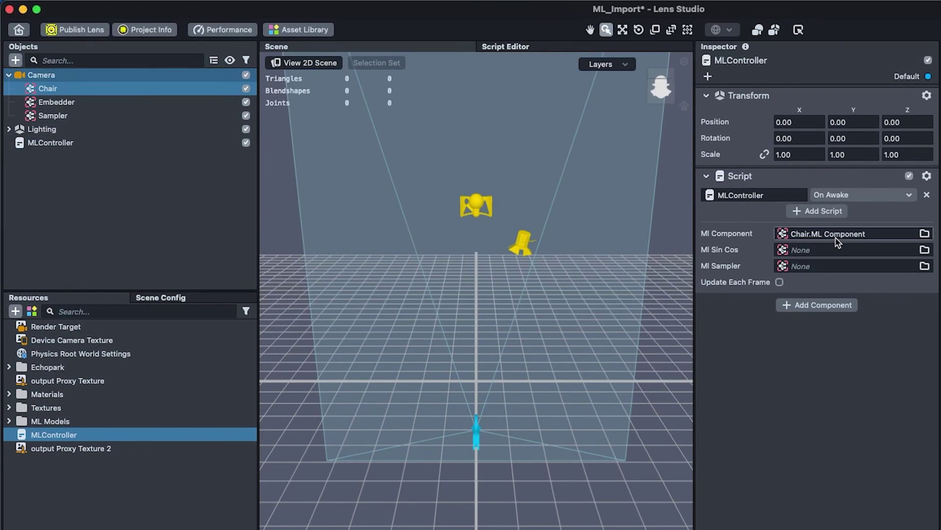
pyautogui.moveTo(56, 101); pyautogui.dragTo(804, 268)
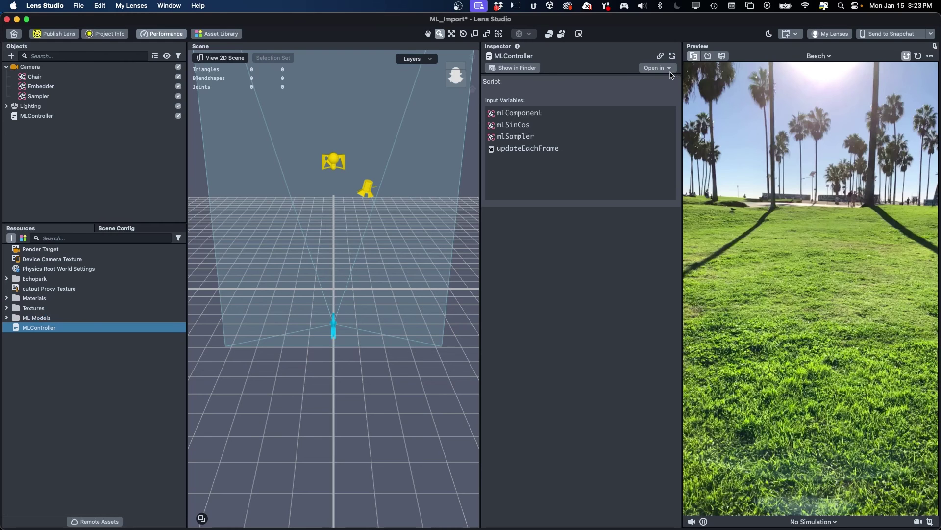
pyautogui.click(670, 70)
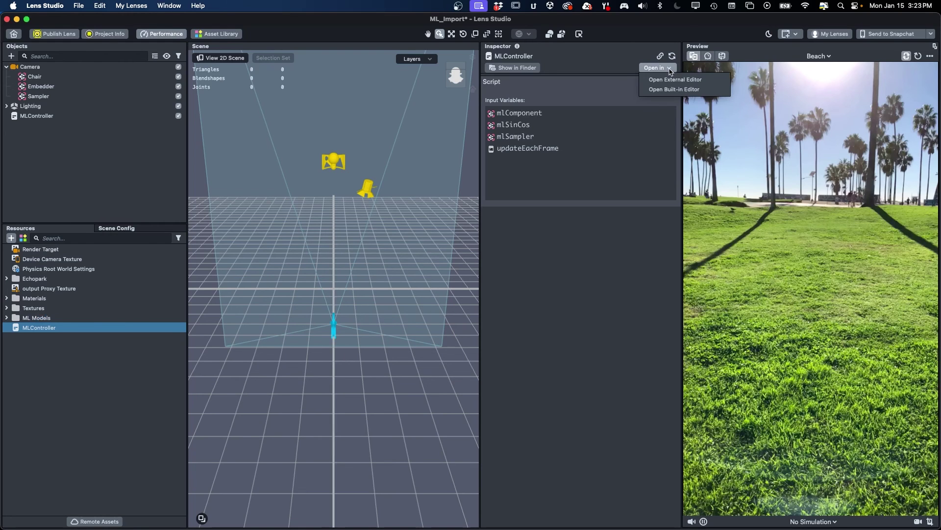
# View the MLController script in the built-in Script Editor, widened for reading
pyautogui.click(676, 89)
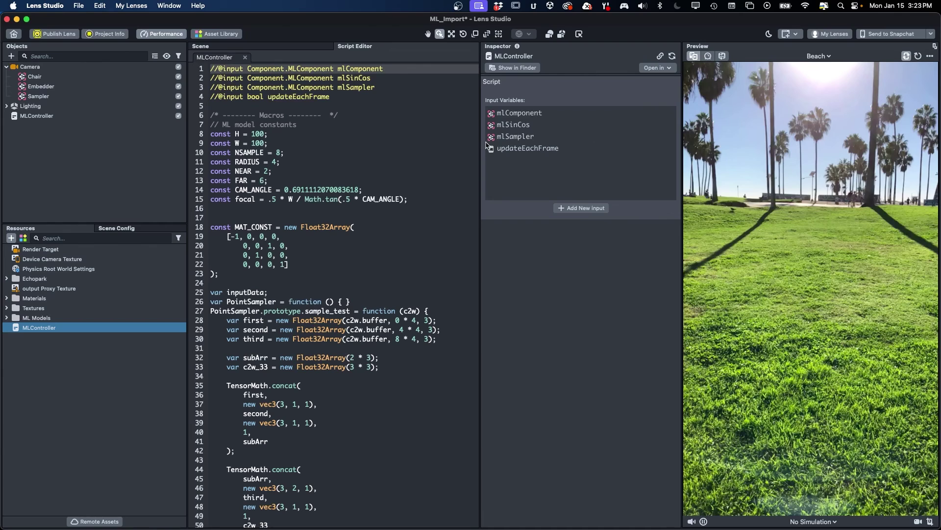
pyautogui.moveTo(479, 141); pyautogui.dragTo(503, 141)
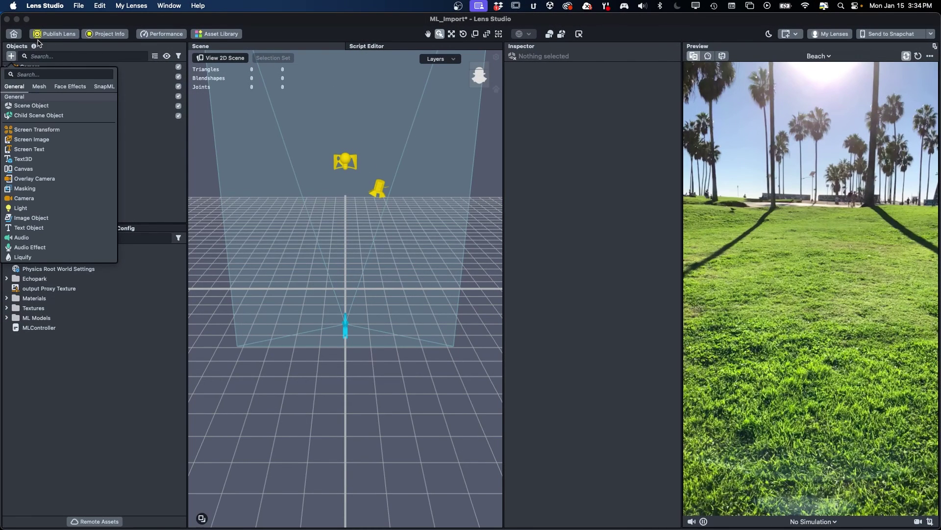
# Add an Image Object and create an output texture from Chair's ML Component
pyautogui.write('image')
pyautogui.press('Return')
pyautogui.click(34, 77)
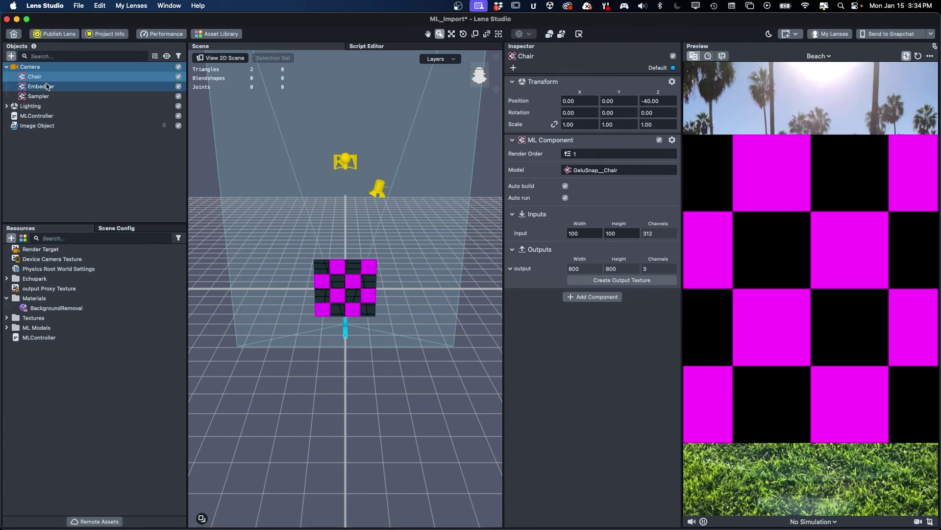
pyautogui.click(624, 281)
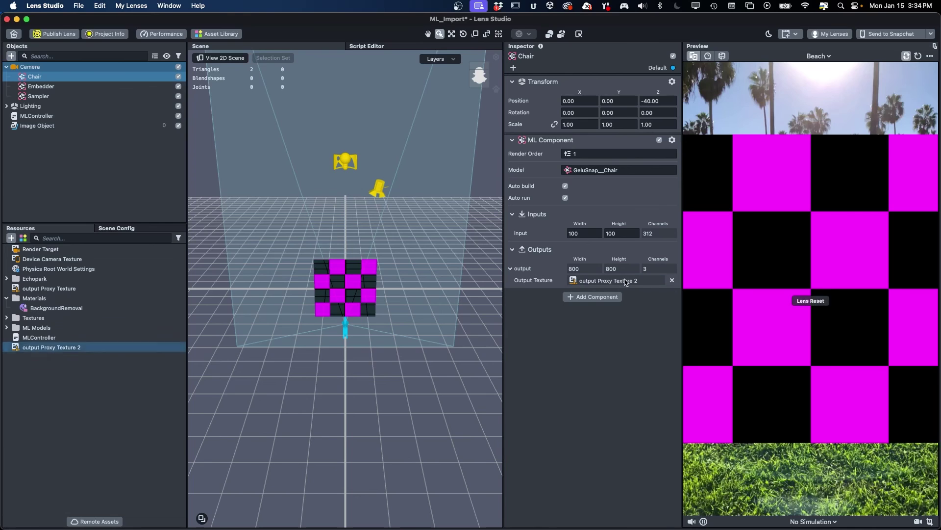
# Show output Proxy Texture 2 on the image and rotate the render to three-quarter view
pyautogui.click(37, 125)
pyautogui.moveTo(47, 350); pyautogui.dragTo(602, 165)
pyautogui.moveTo(820, 313); pyautogui.dragTo(785, 296)
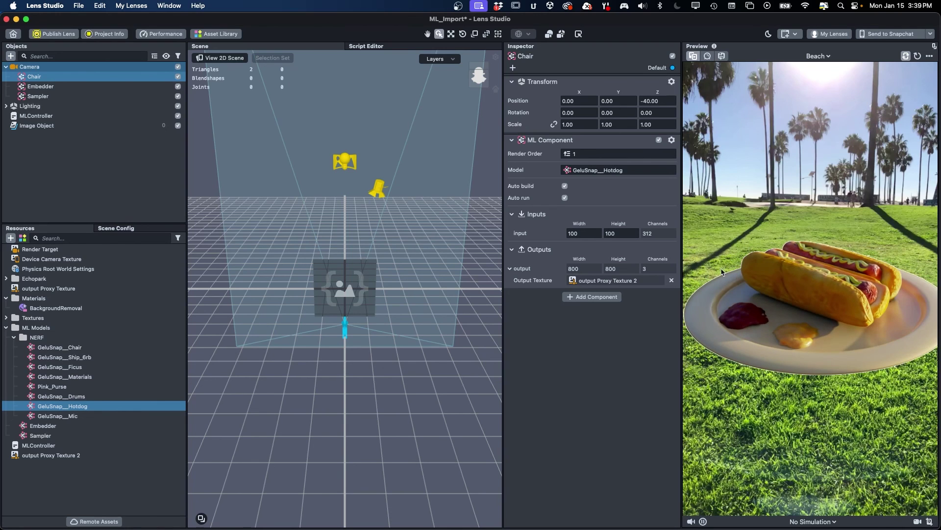
# Swap Chair's model to GeluSnap__Mic, then to GeluSnap__Drums
pyautogui.press('Down')
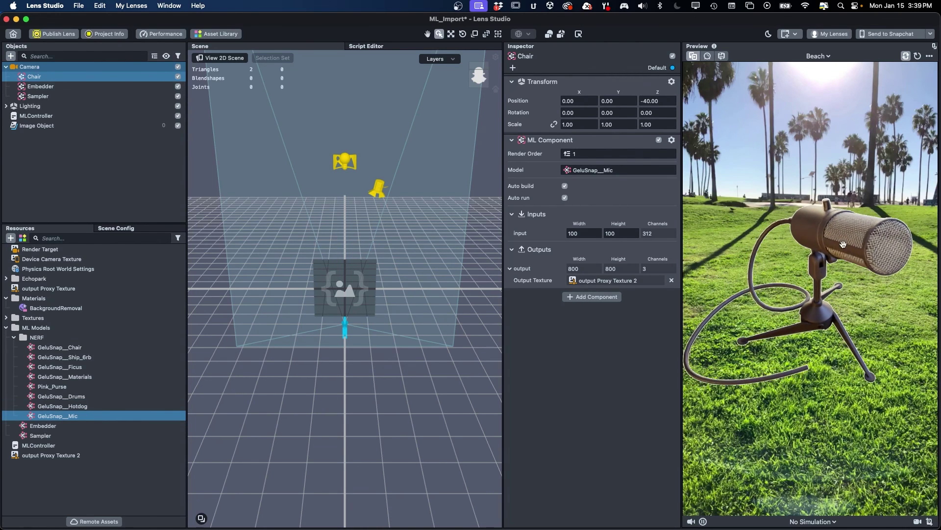
pyautogui.press('Up')
pyautogui.press('Up')
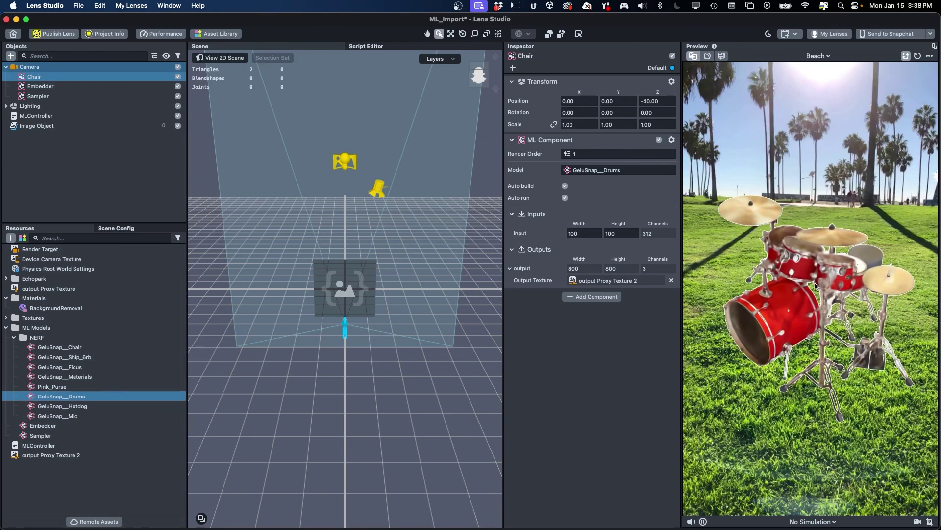